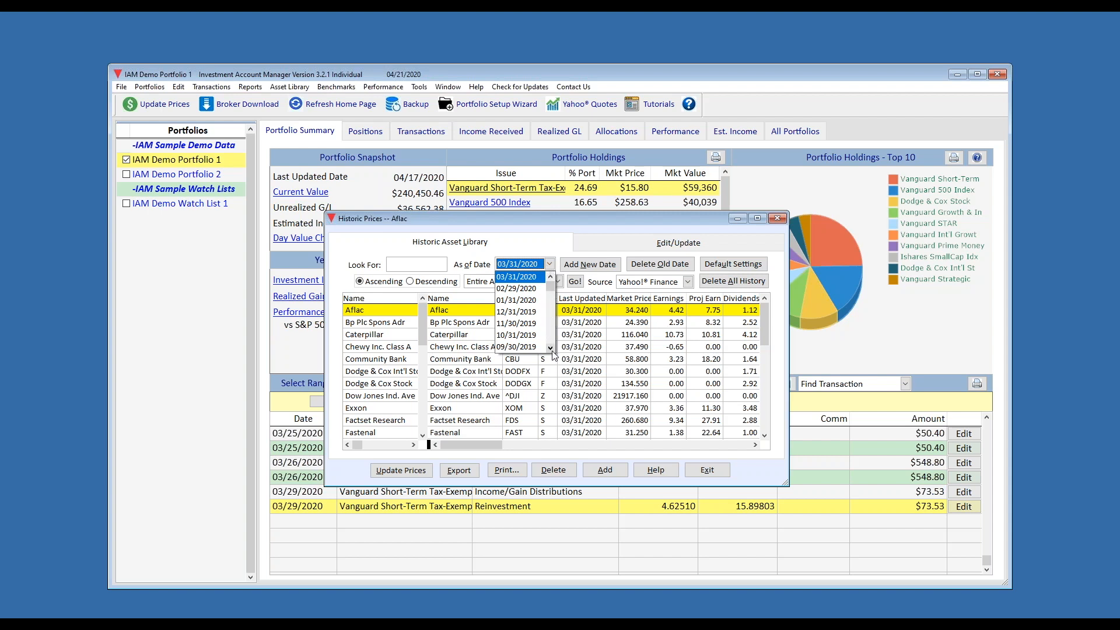
Step: Review the available as-of dates in the Historic Prices asset library, then close that window
left_click(550, 348)
left_click(550, 348)
left_click(550, 348)
left_click(550, 348)
left_click(550, 348)
left_click(550, 348)
left_click(550, 348)
left_click(551, 349)
left_click(550, 278)
left_click(550, 277)
left_click(550, 278)
left_click(550, 277)
left_click(550, 278)
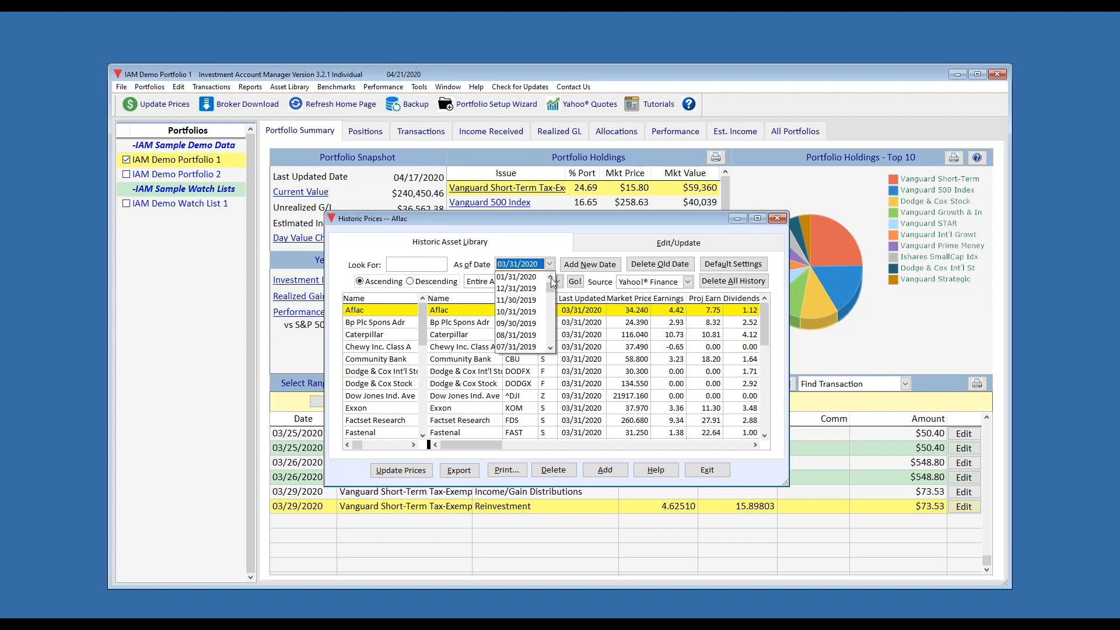
left_click(550, 277)
left_click(550, 278)
left_click(703, 472)
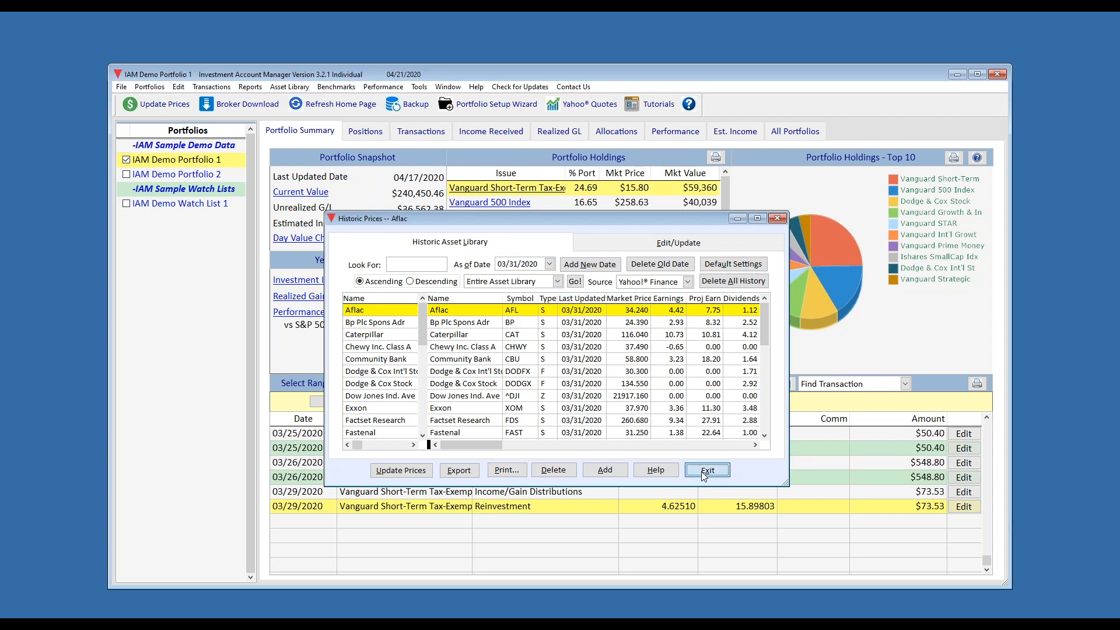
left_click(704, 474)
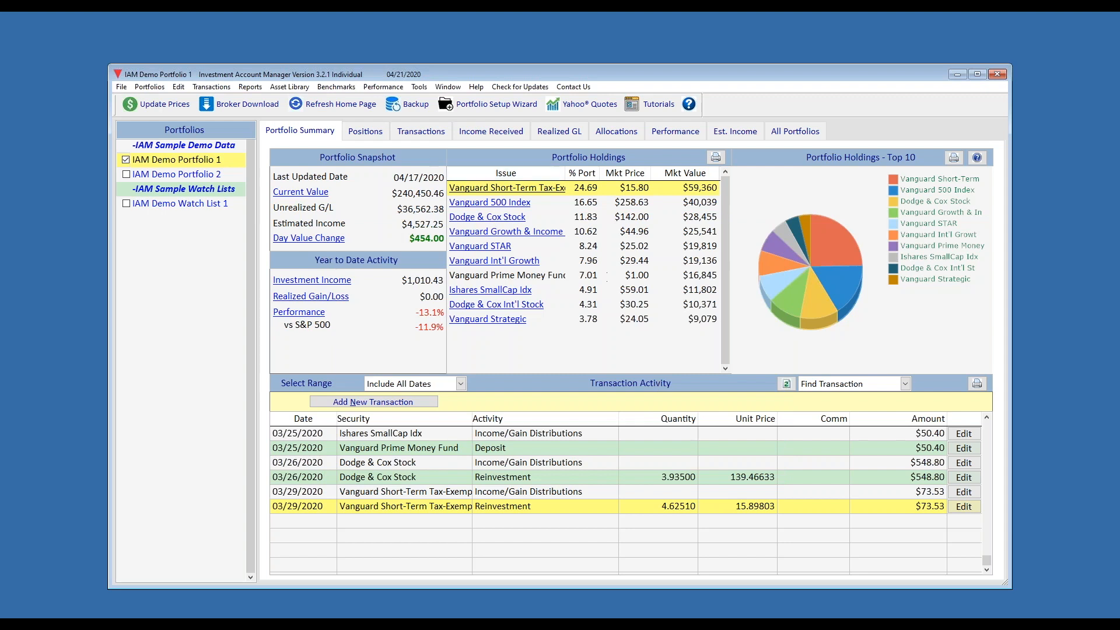
Step: Open the portfolio performance returns for IAM Demo Portfolio 1 and review the monthly, quarterly and yearly figures
left_click(383, 87)
left_click(408, 99)
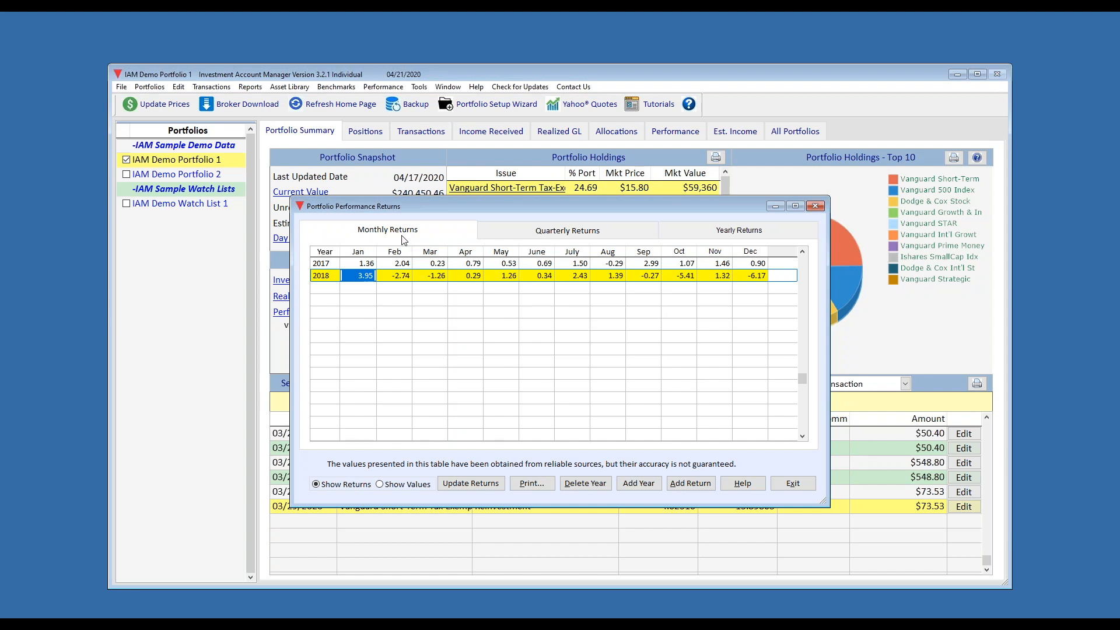
left_click(520, 233)
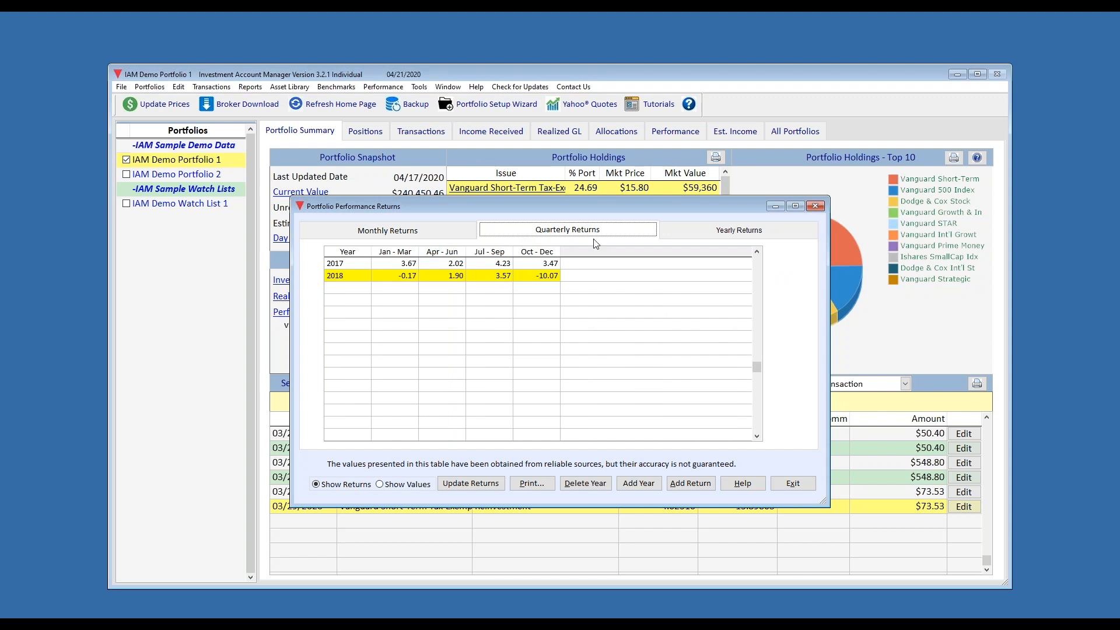
left_click(689, 228)
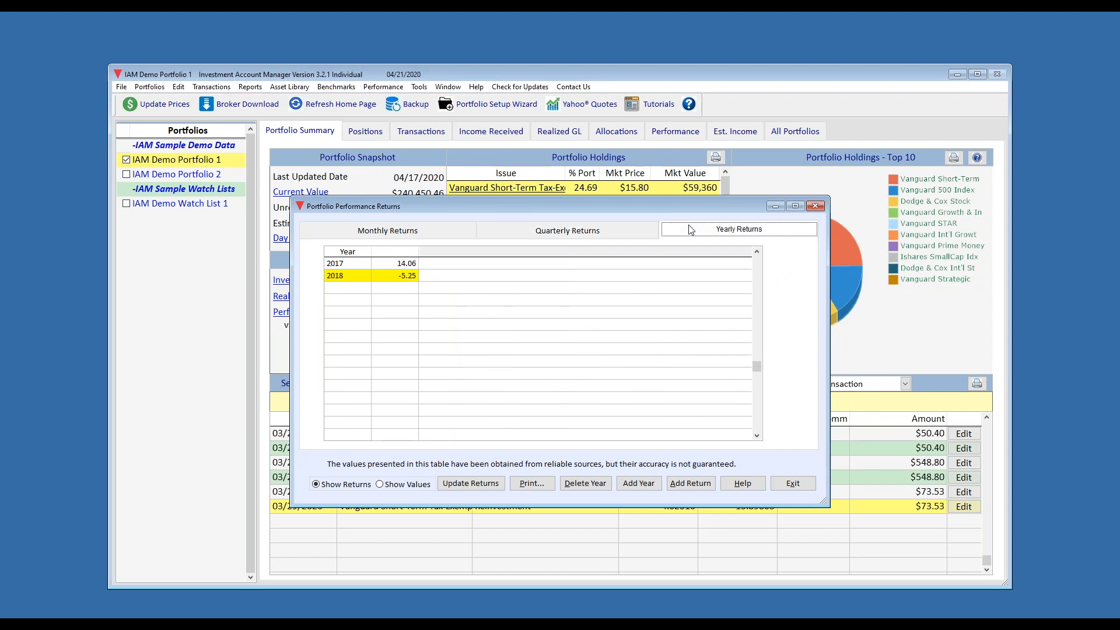
left_click(440, 236)
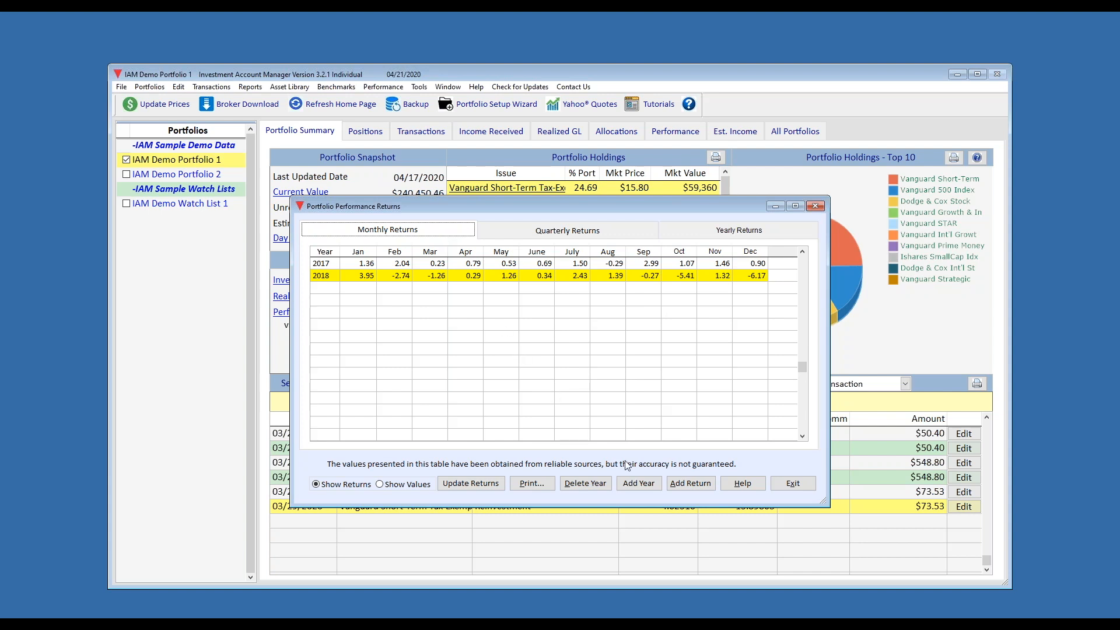
Step: Add the year 2019 to the performance returns and auto populate its data from the existing stored historic dates
left_click(638, 484)
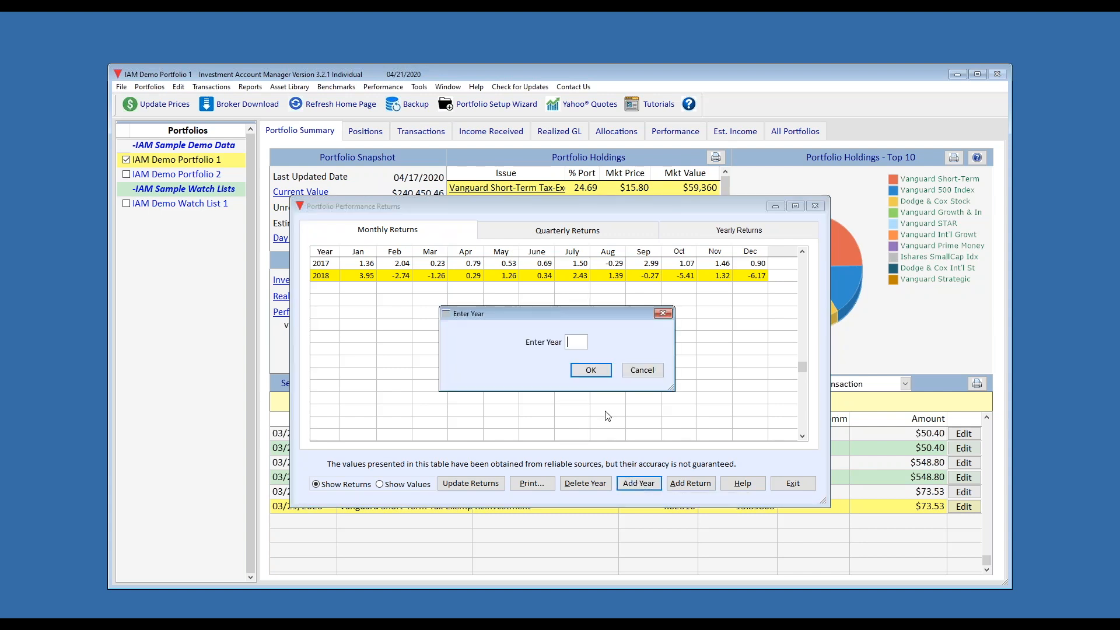
type("2019")
key("Tab")
key("Return")
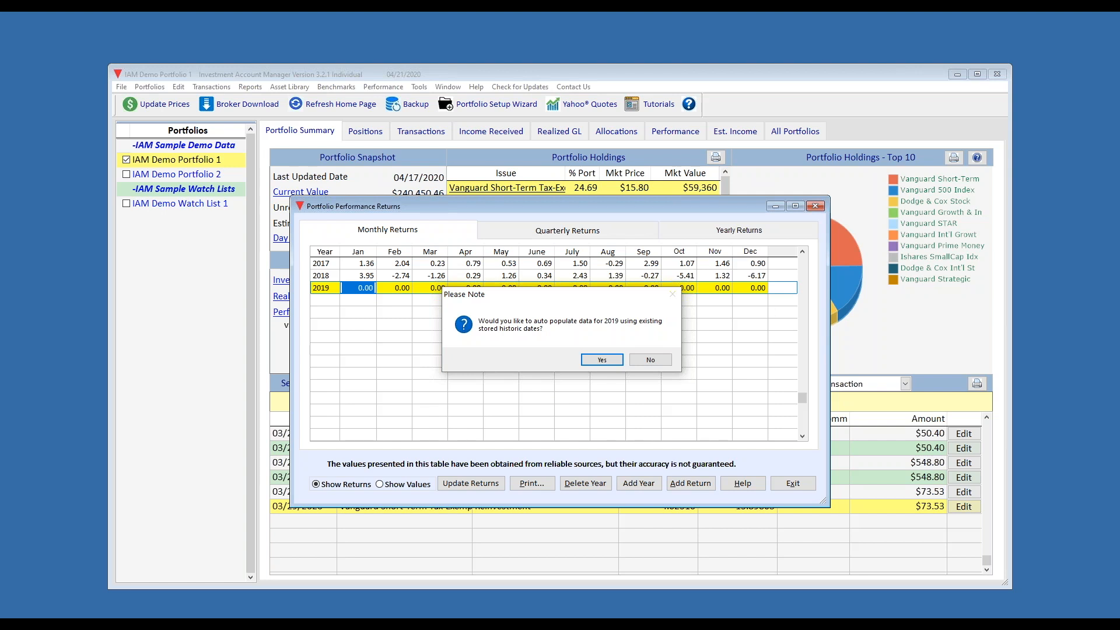
key("Return")
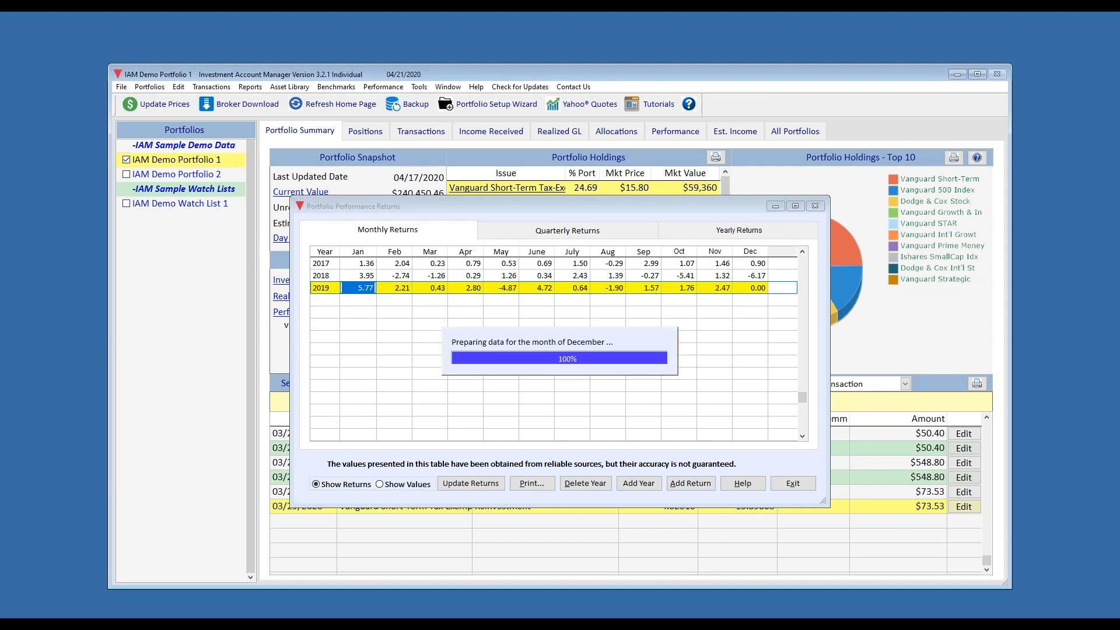
Step: Check the 2019 quarterly and yearly returns, then go back to the monthly returns
left_click(557, 232)
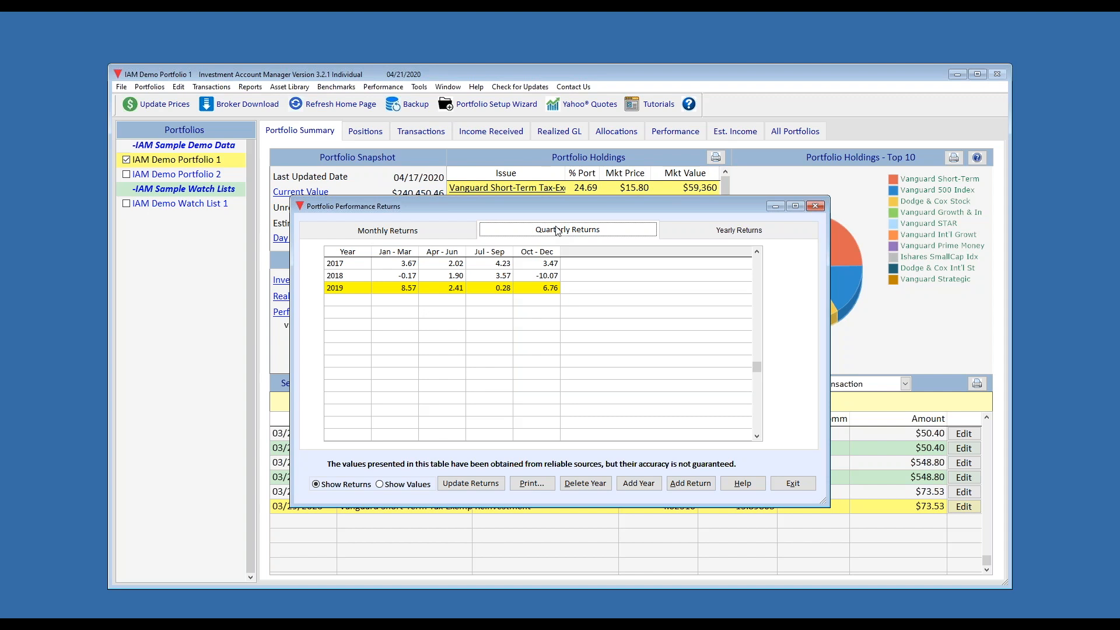
left_click(700, 237)
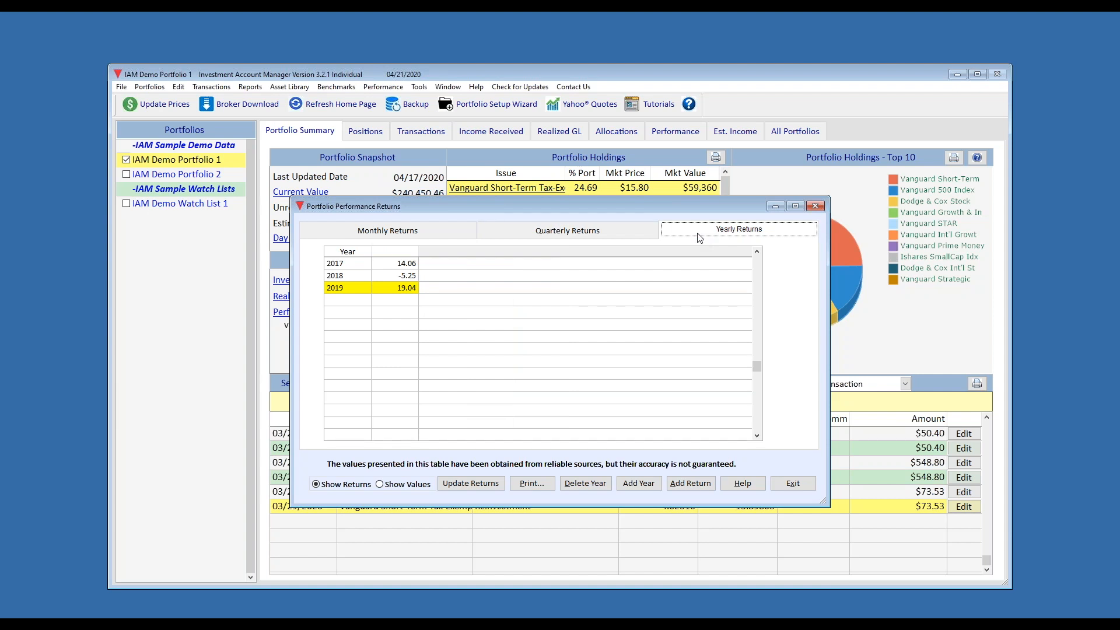
left_click(461, 229)
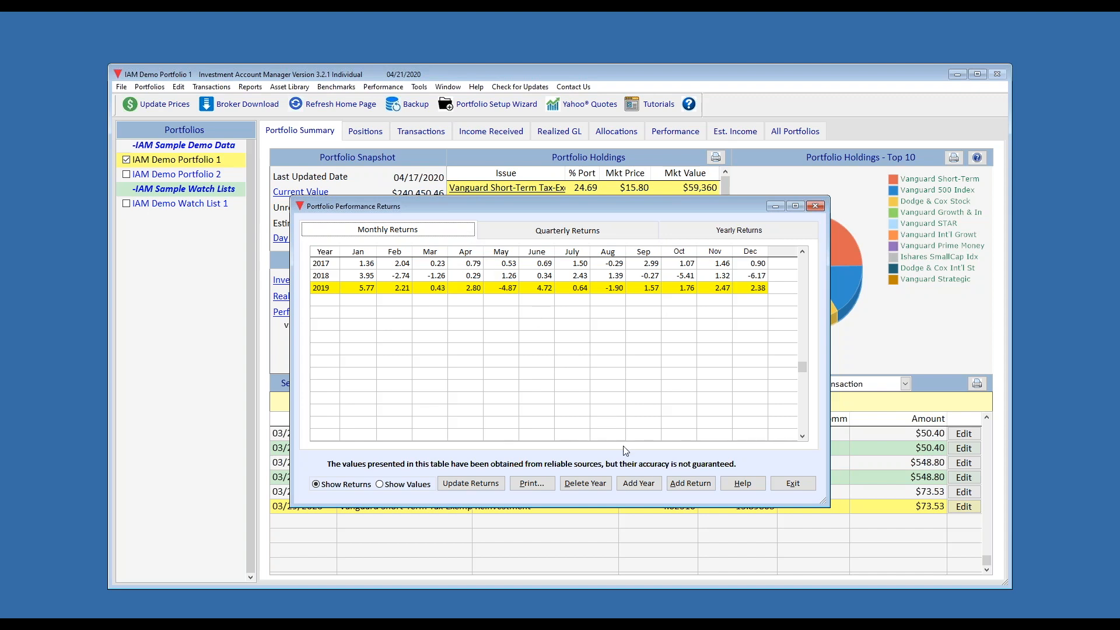
Step: Add the year 2020 to the performance returns and auto populate its data from the existing stored historic dates
left_click(638, 484)
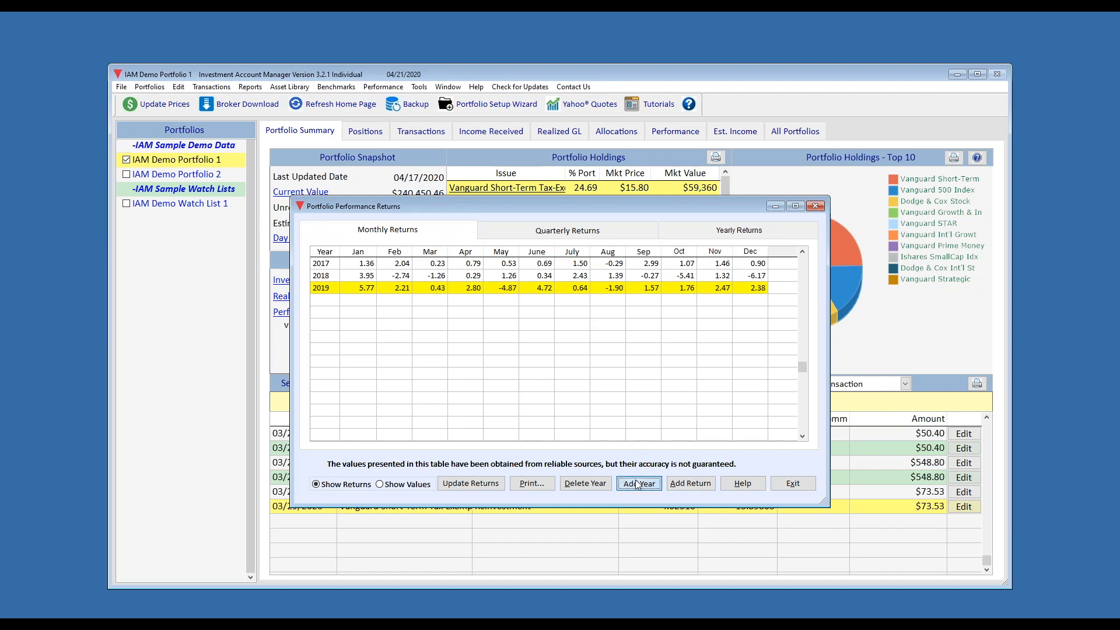
type("2020")
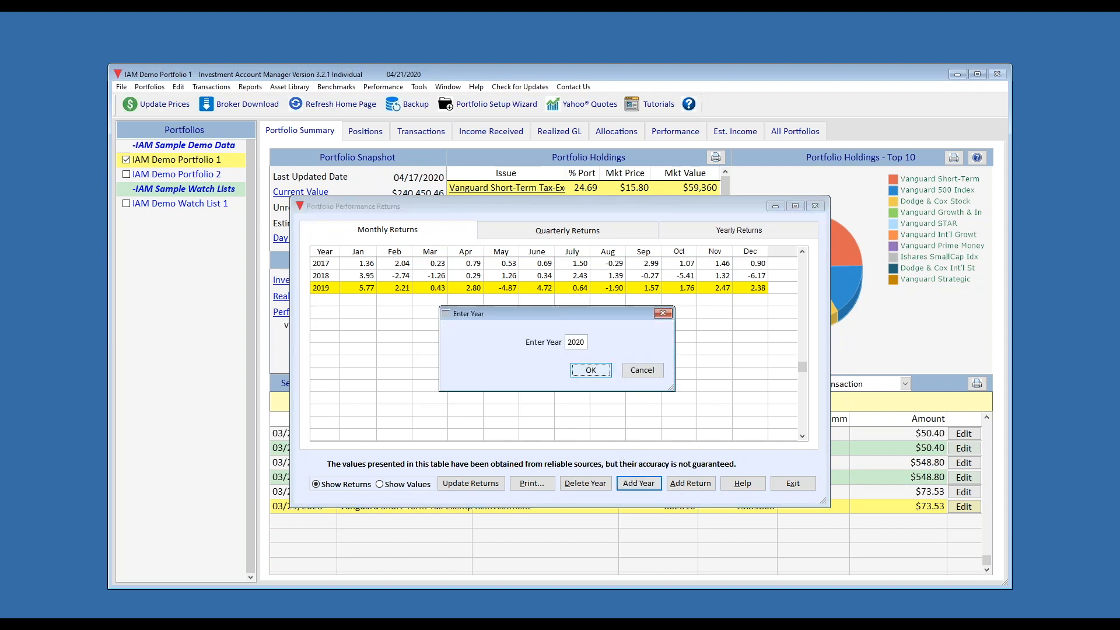
key("Return")
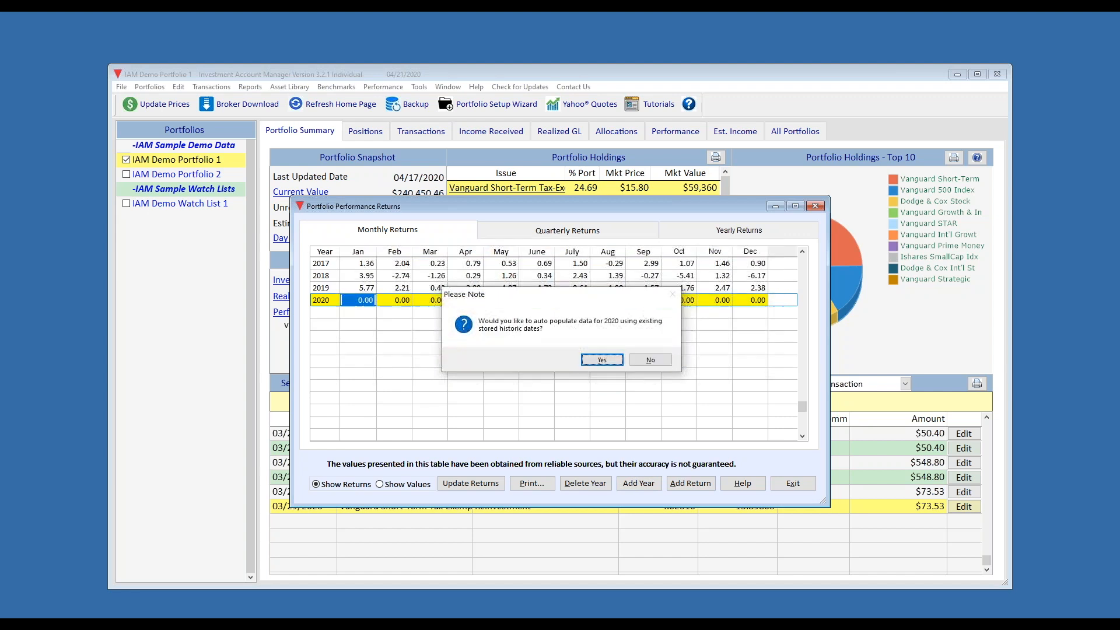
left_click(607, 358)
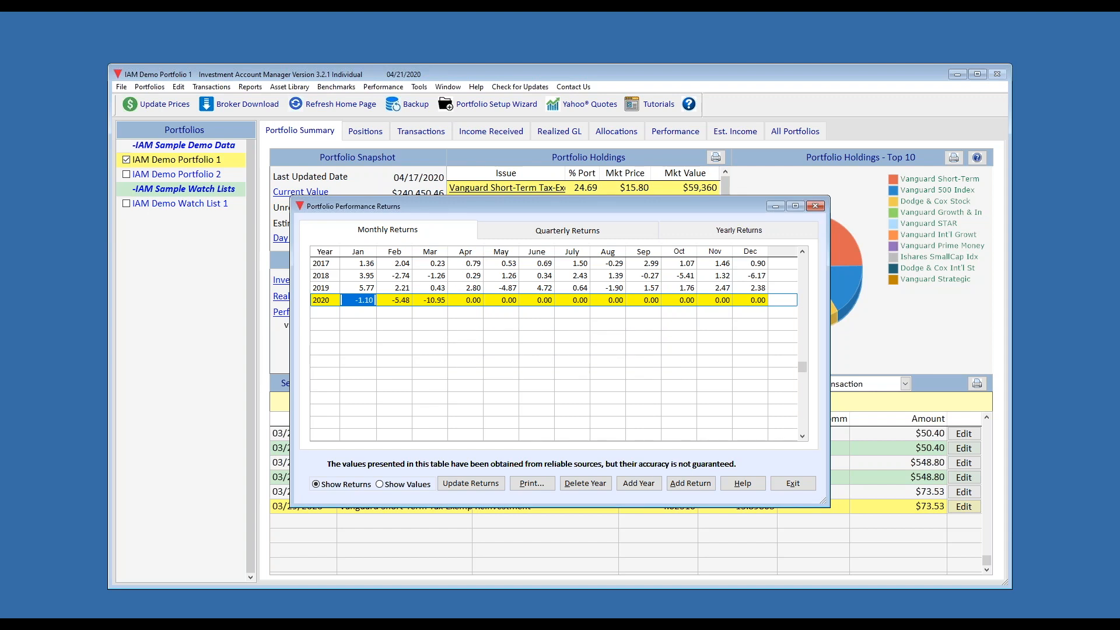
Step: Examine the date range options for adding a return to April 2020, without adding one
left_click(461, 300)
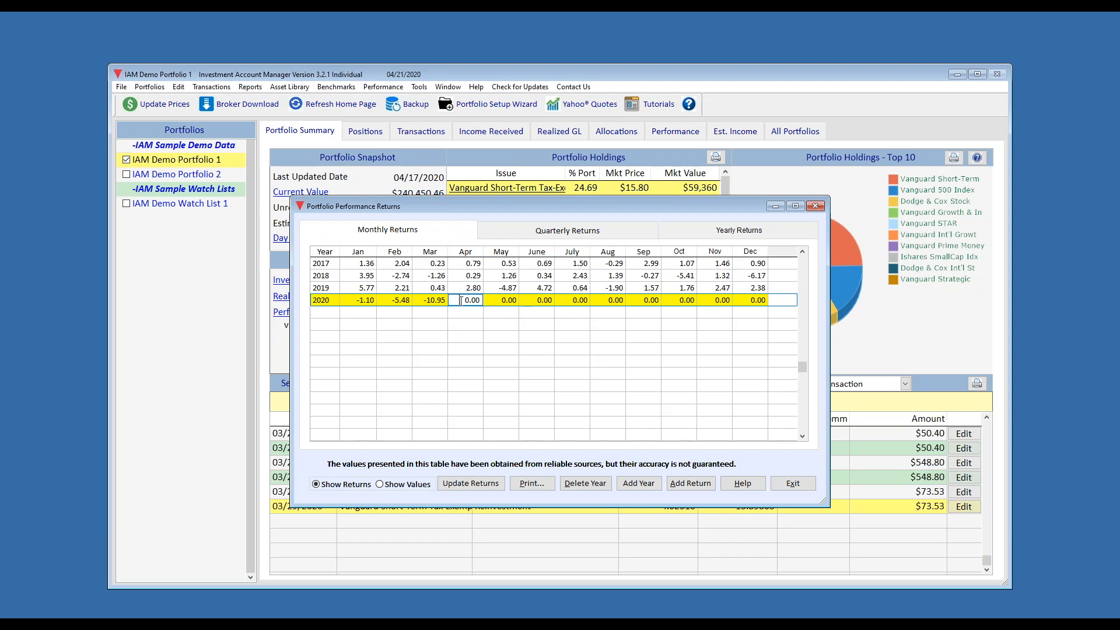
left_click(691, 484)
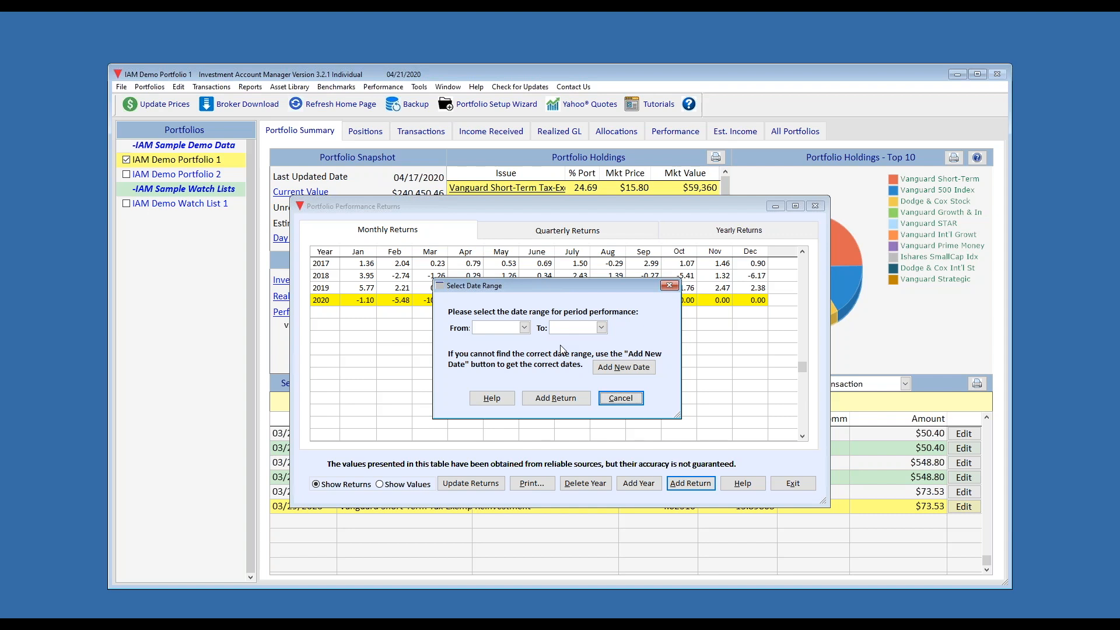
left_click(620, 398)
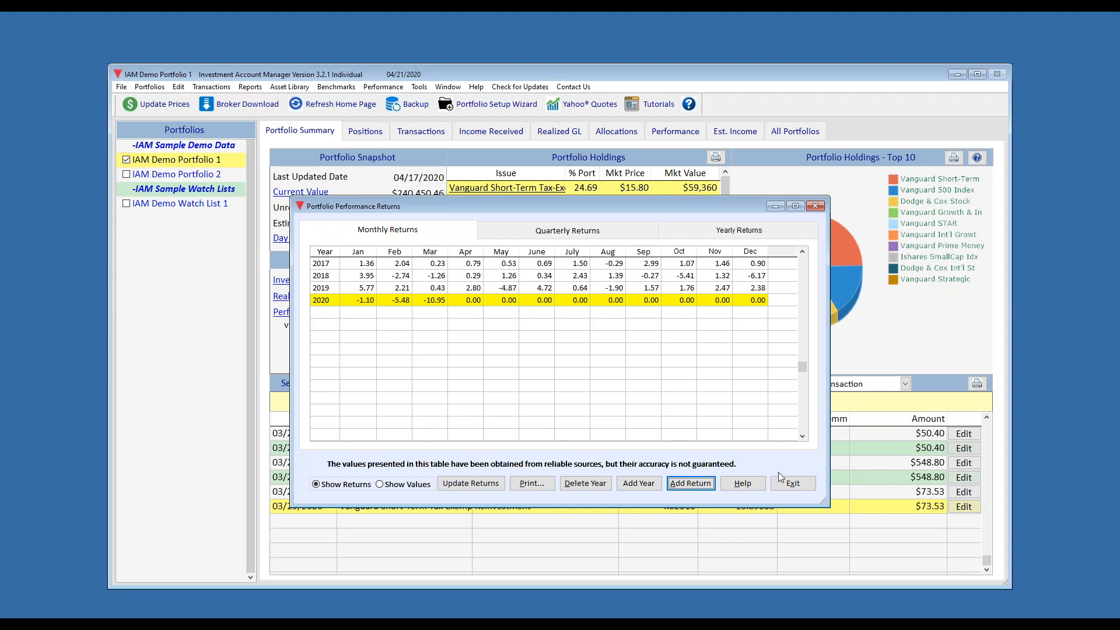
Step: Close the portfolio performance returns and display the technical support contact information
left_click(788, 484)
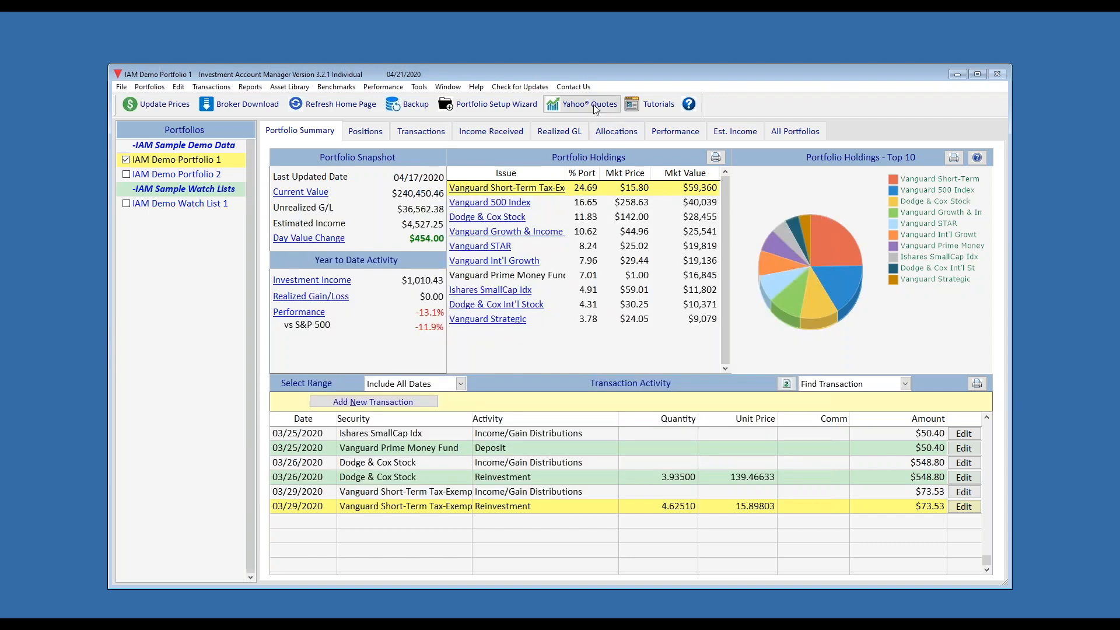
left_click(580, 87)
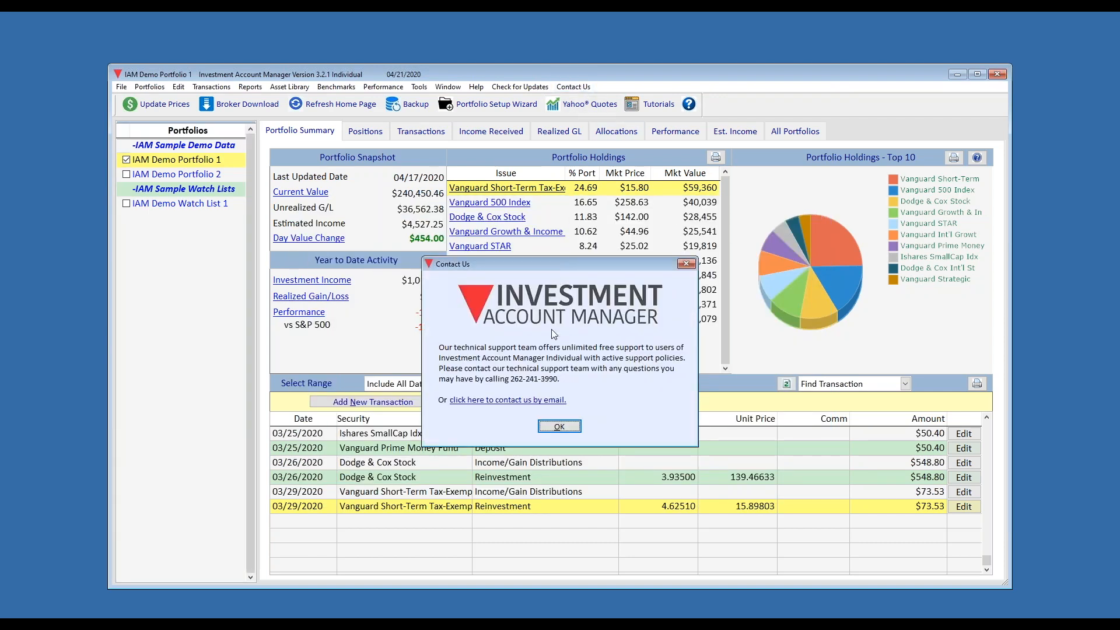